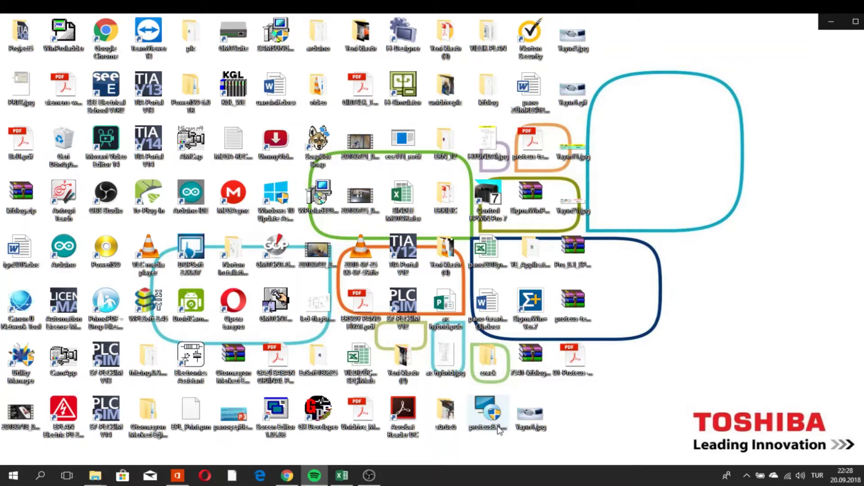
Open the "(Step1) Before Installing Proteus" folder inside the desktop crack folder and launch LICENSE.EXE.
left_click(495, 365)
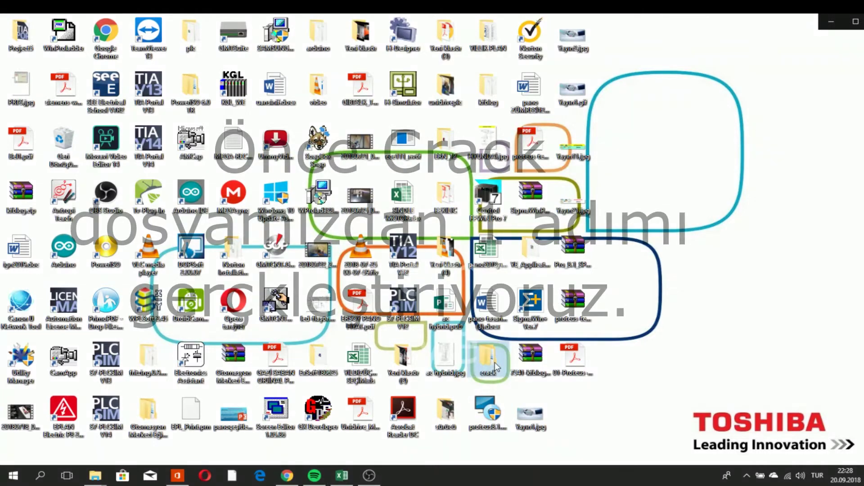
double_click(495, 366)
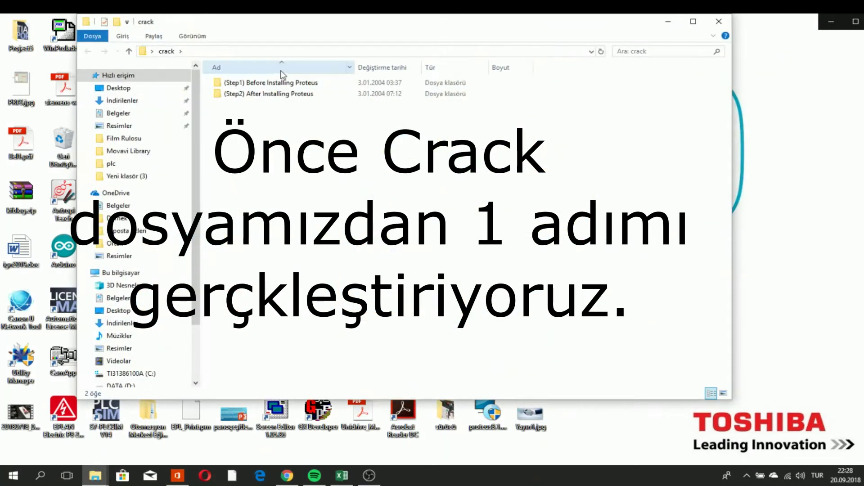
double_click(261, 85)
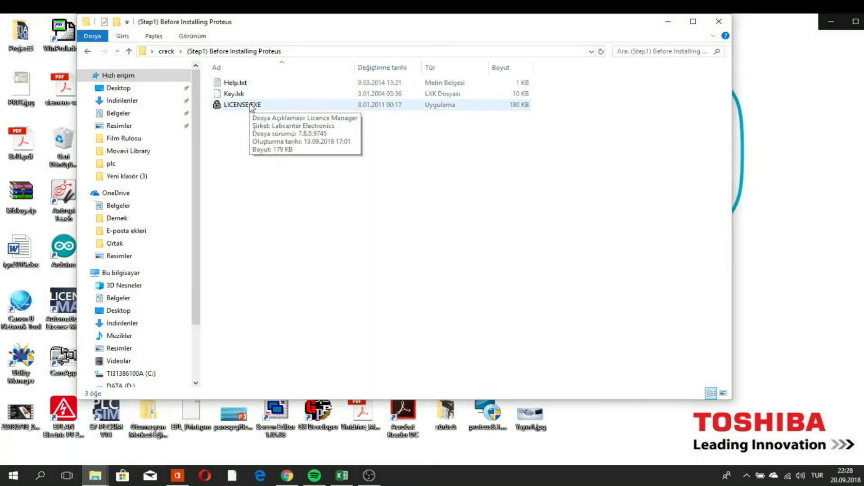
double_click(250, 105)
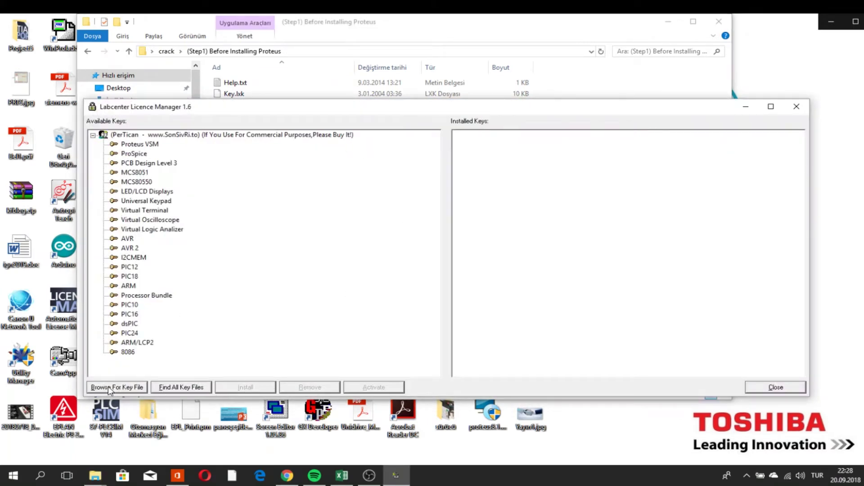
Install the whole group of available product keys in the licence manager, and close it along with the folder window.
left_click(126, 136)
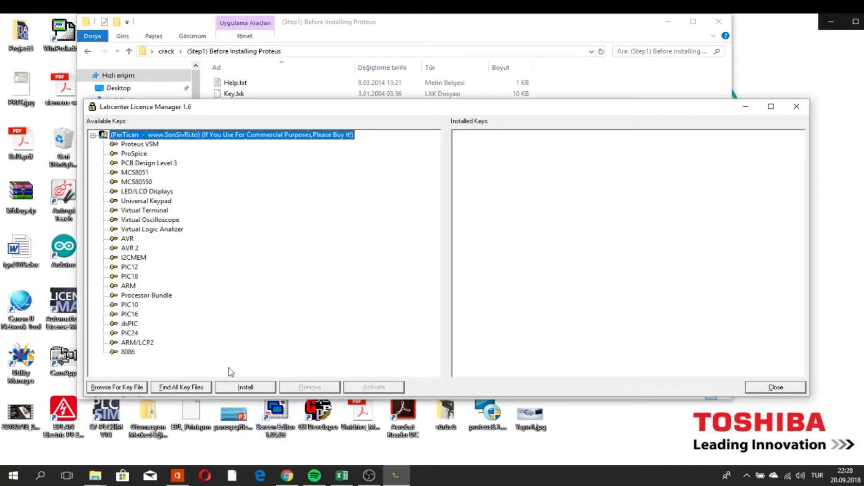
left_click(246, 388)
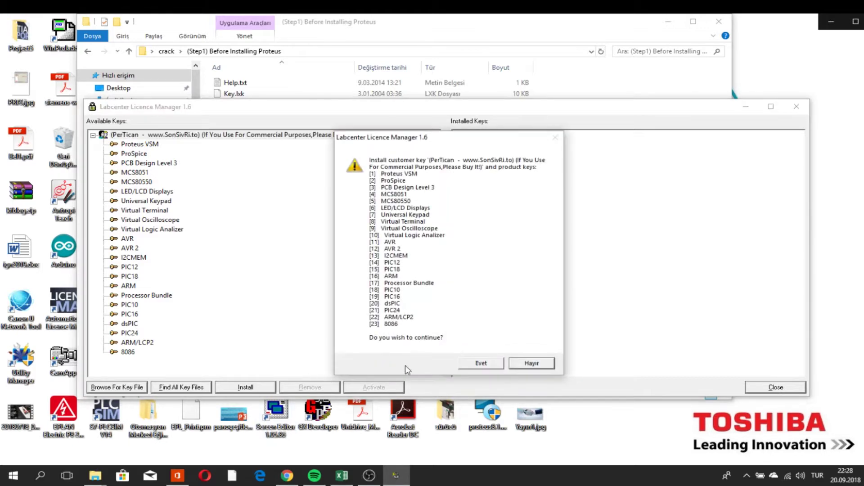
left_click(482, 364)
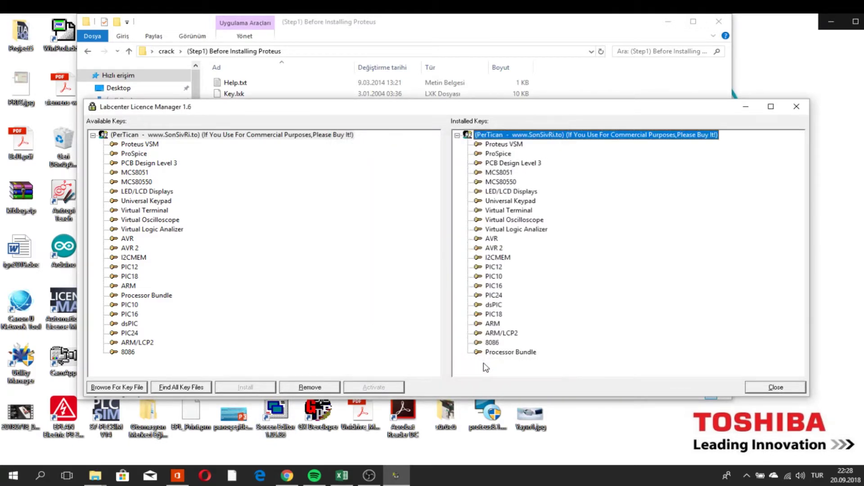
left_click(772, 388)
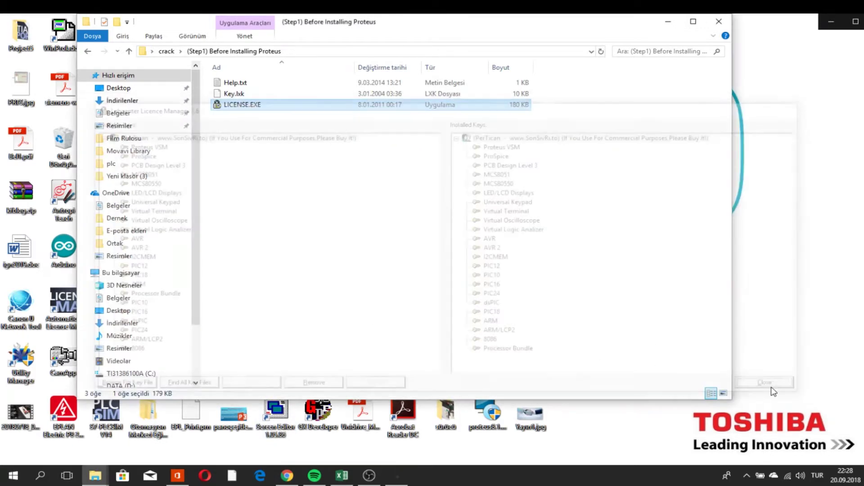
left_click(719, 21)
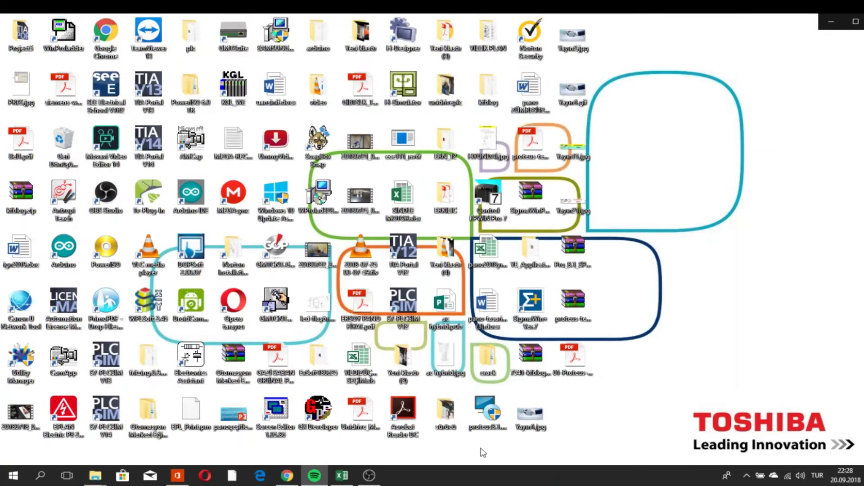
Run proteus8.1.SP1.exe from the desktop as administrator and accept the licence agreement in the setup wizard.
right_click(491, 416)
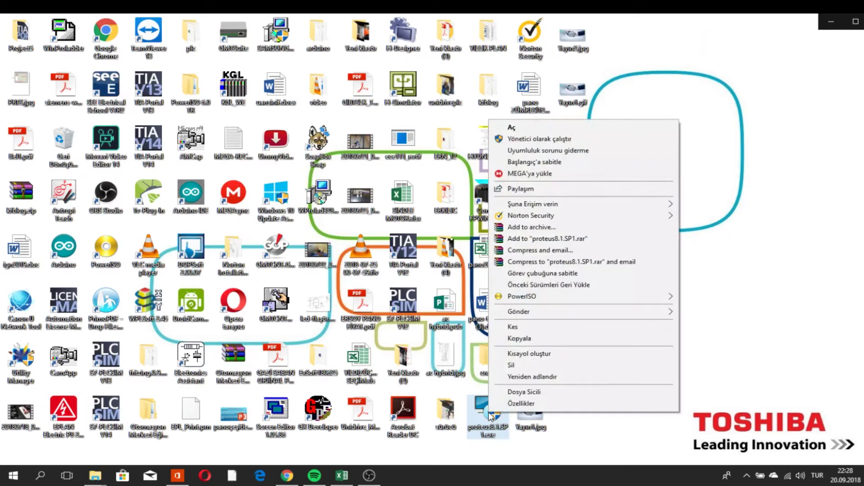
left_click(542, 139)
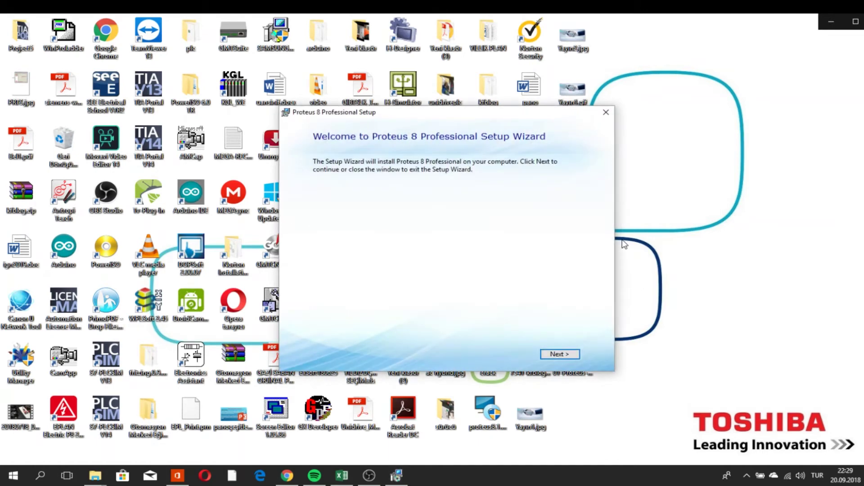
left_click(558, 357)
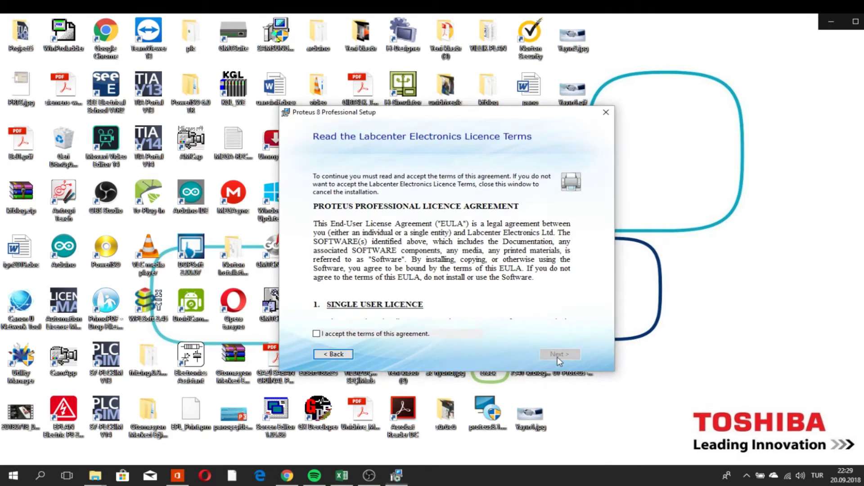
left_click(317, 334)
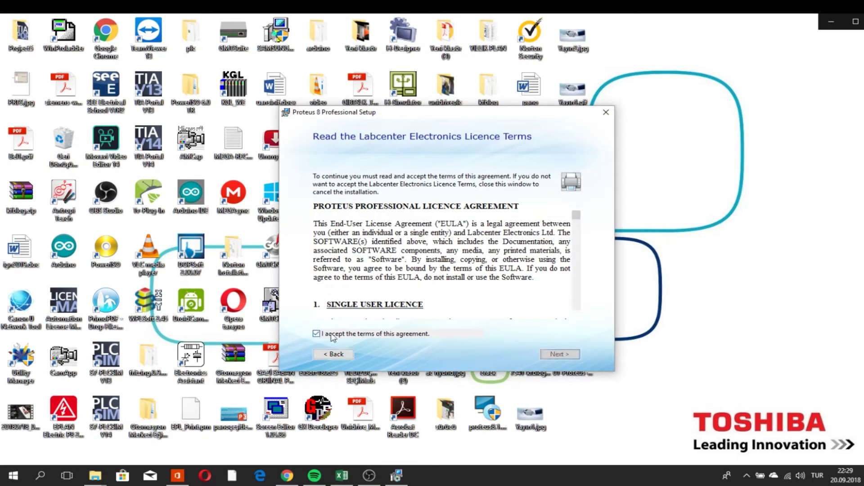
left_click(557, 354)
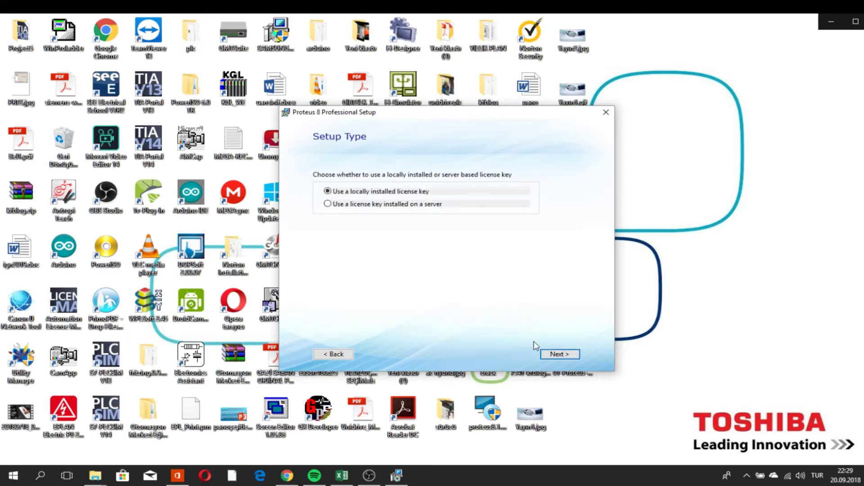
Start a Typical installation using the locally installed license key, with merging styles and importing templates from the previous version enabled.
left_click(550, 354)
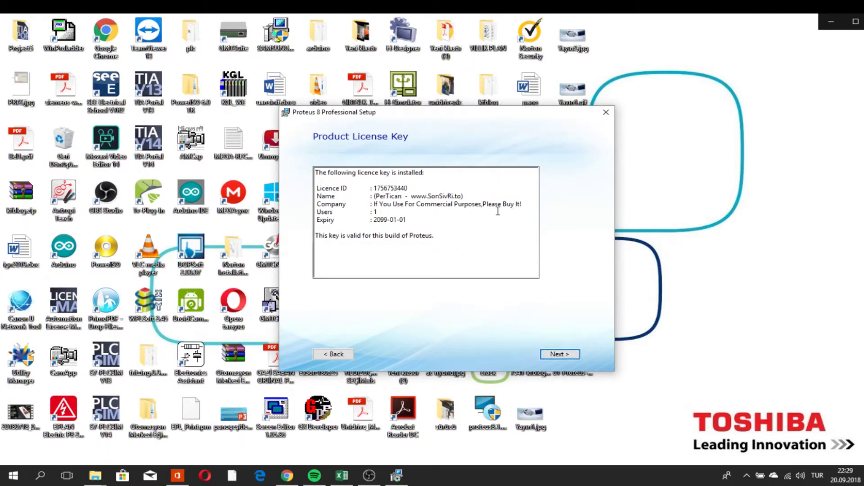
left_click(560, 355)
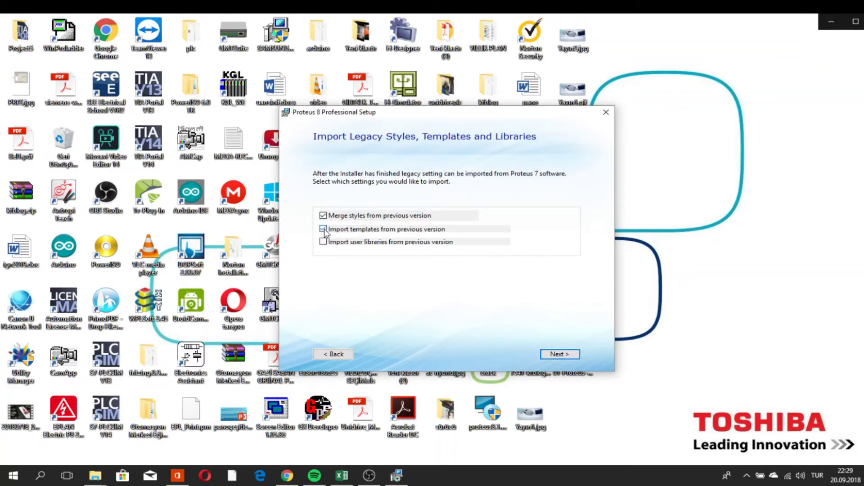
left_click(554, 354)
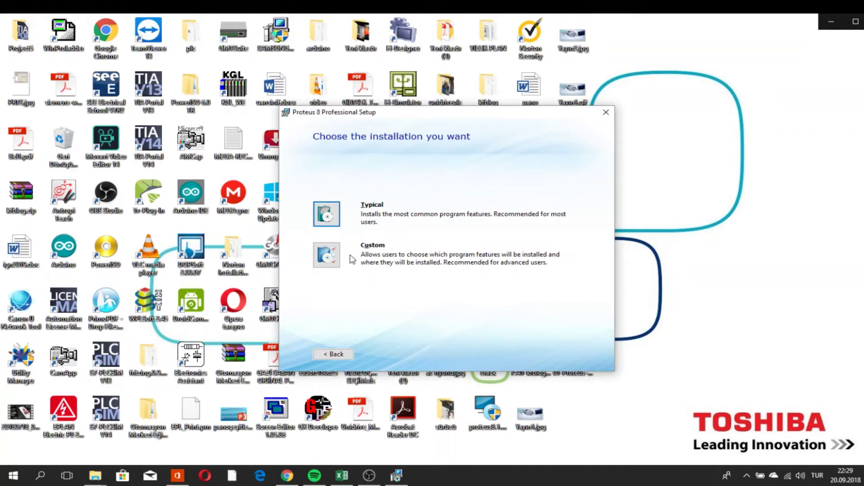
left_click(327, 214)
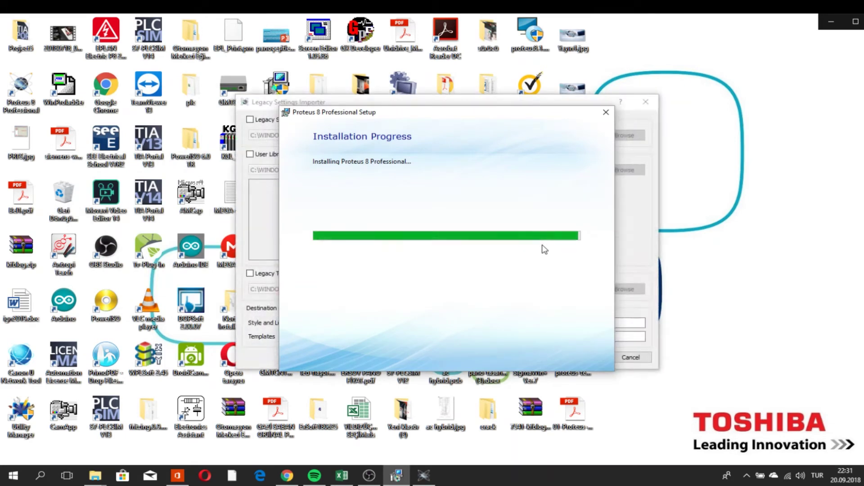
Move the setup window aside and complete the Legacy Settings Importer without selecting any import action.
left_click_drag(525, 112, 822, 178)
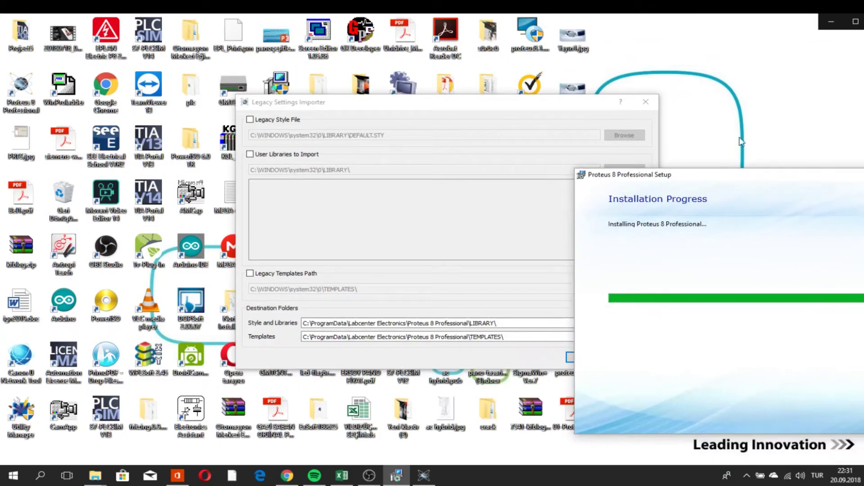
left_click(554, 106)
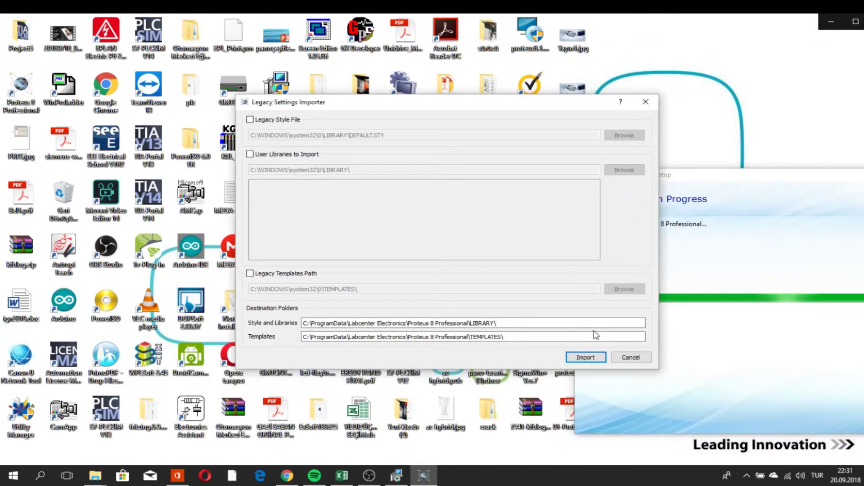
left_click(581, 358)
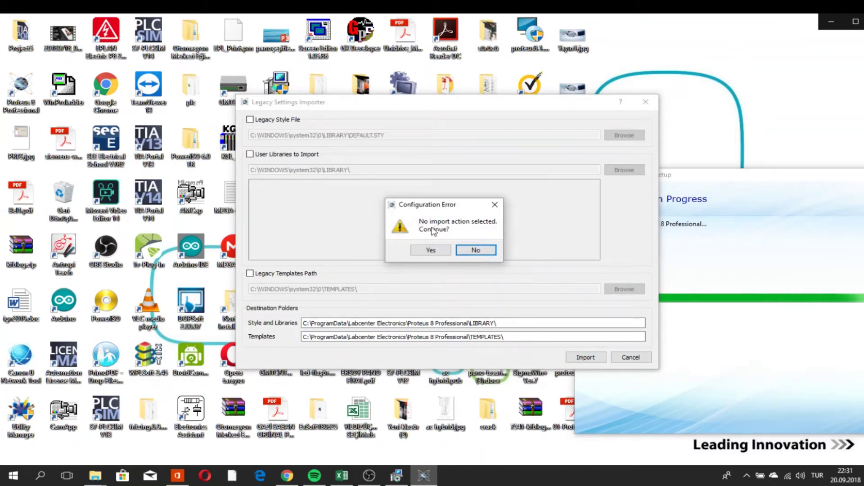
left_click(433, 250)
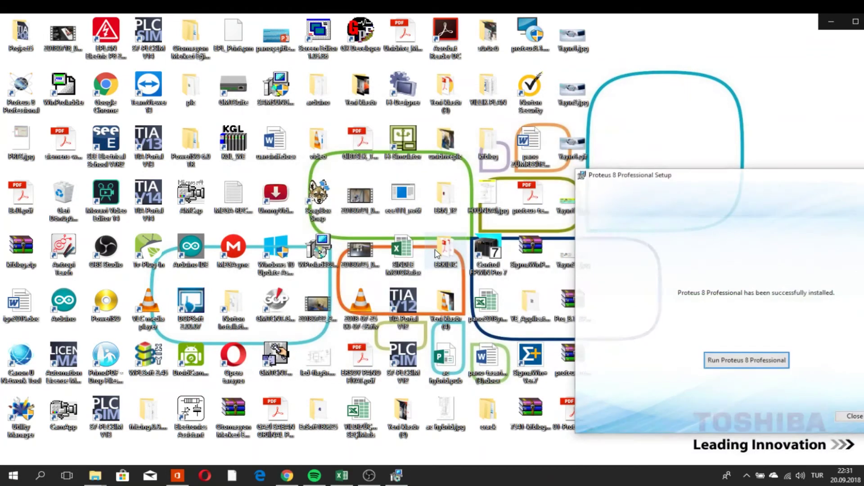
Run Proteus 8 Professional from the finished setup wizard, and close the program from its home page.
left_click_drag(792, 178, 543, 116)
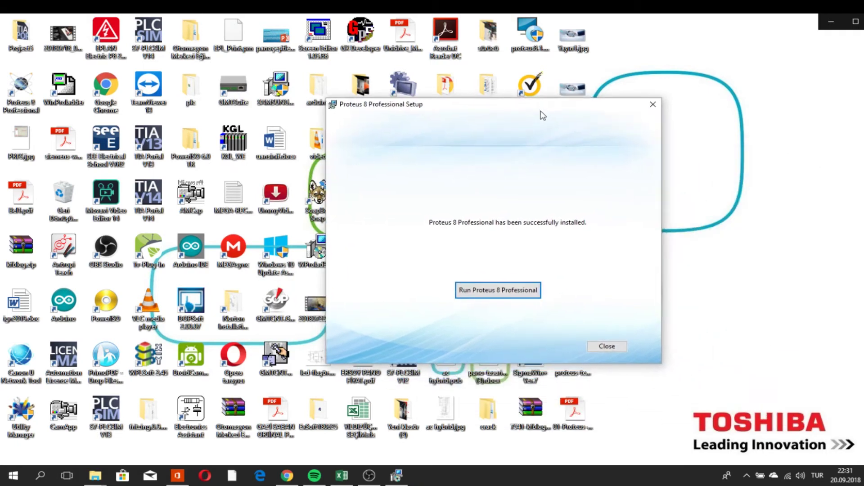
left_click(527, 290)
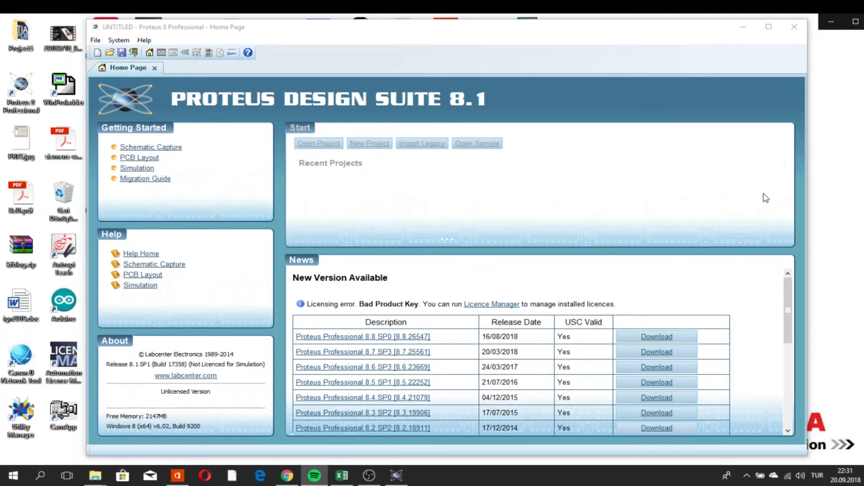
left_click(794, 28)
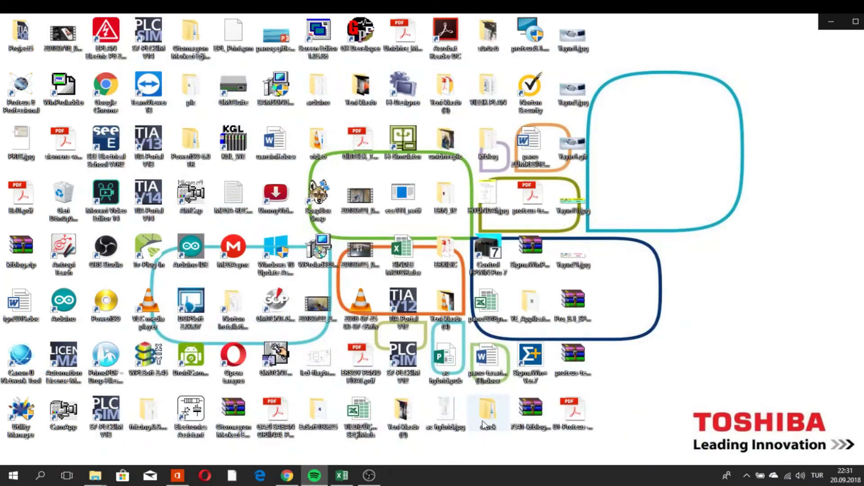
Copy BIN, MODELS and Help.txt from the crack folder's "(Step2) After Installing Proteus" subfolder, and minimize the folder window.
left_click(493, 416)
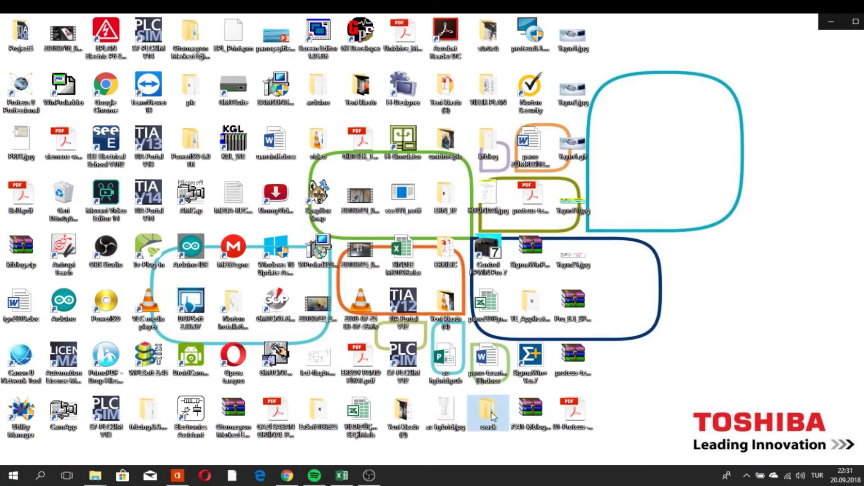
double_click(493, 417)
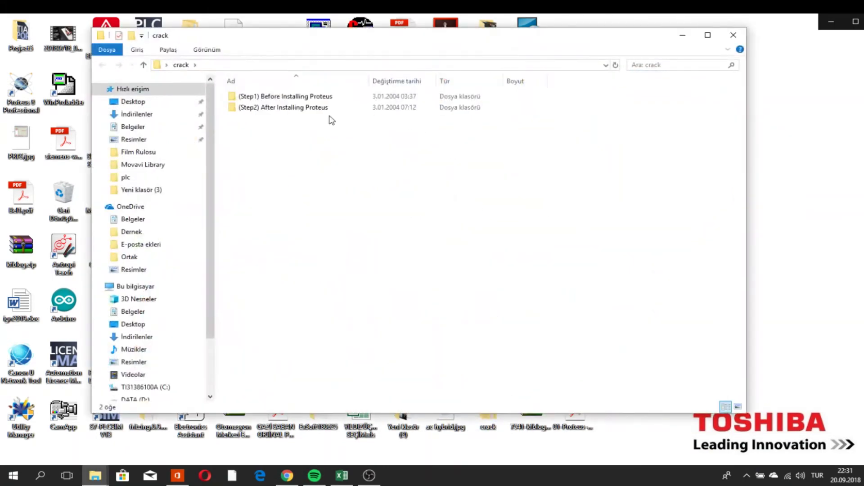
double_click(288, 109)
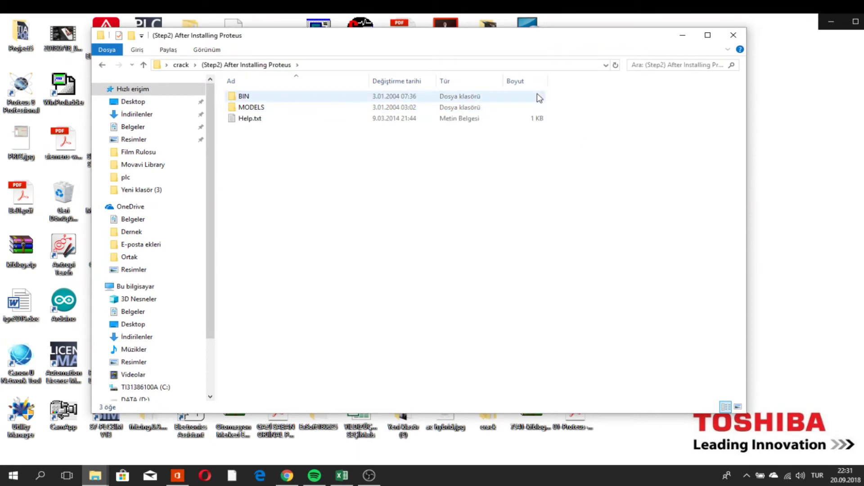
left_click_drag(431, 89, 400, 144)
right_click(389, 115)
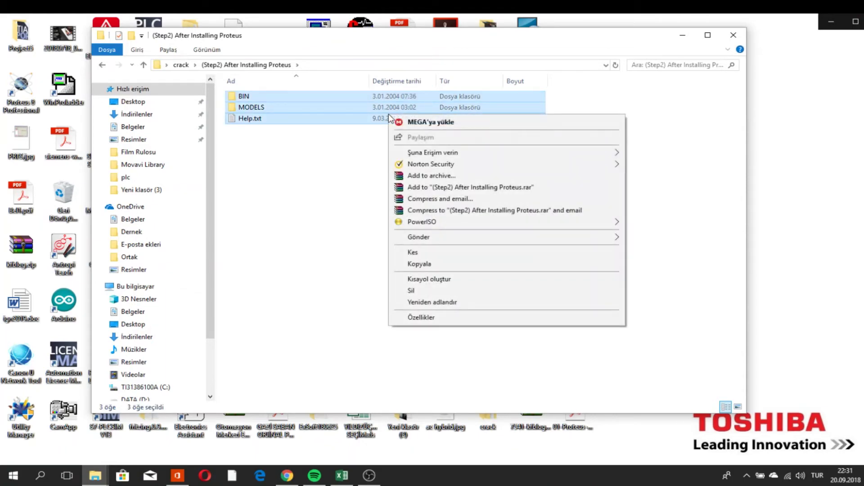
left_click(420, 264)
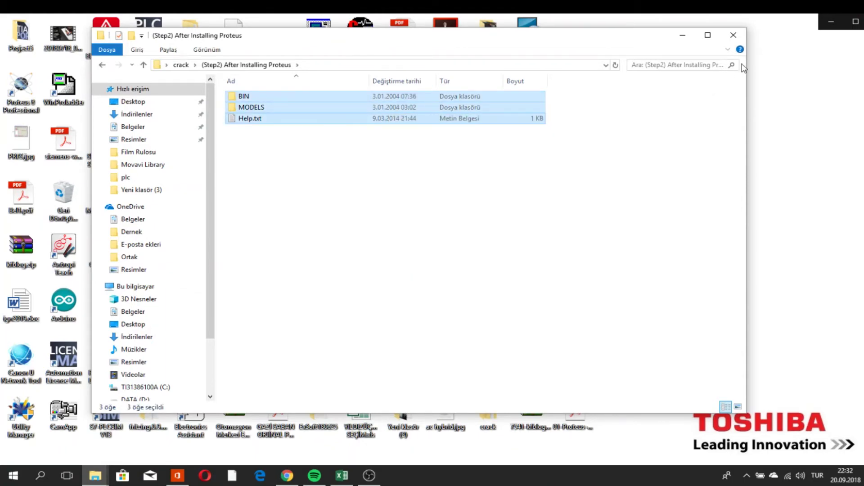
left_click(681, 36)
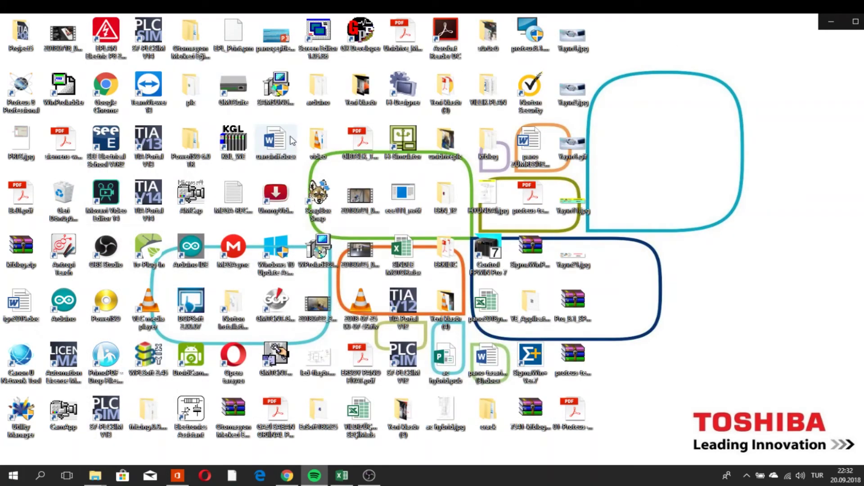
Open the file location of the Proteus 8 Professional desktop shortcut and go up to the Proteus 8 Professional installation folder.
right_click(21, 86)
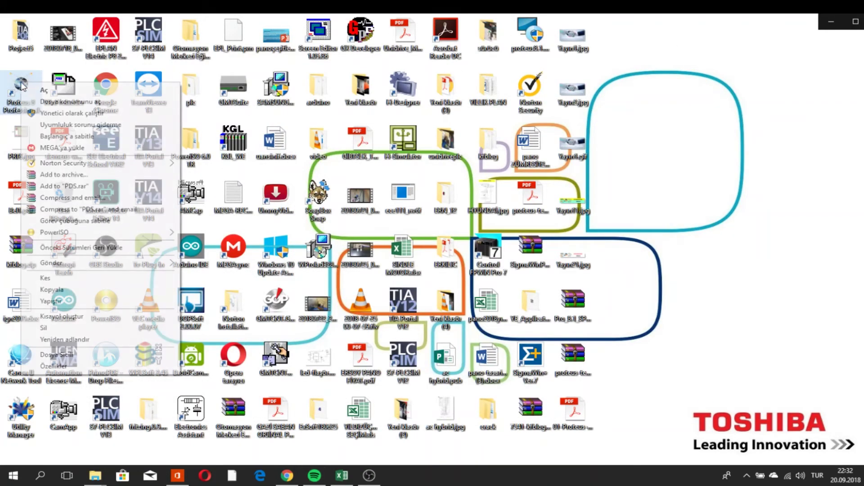
left_click(76, 103)
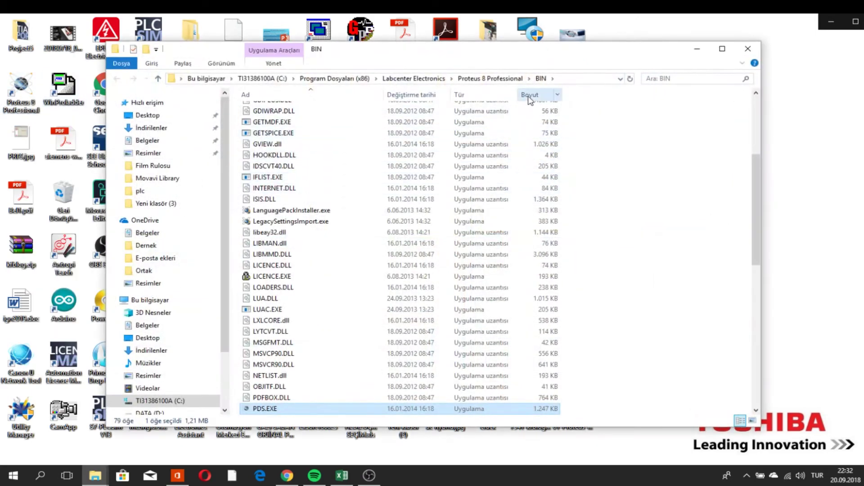
left_click(497, 80)
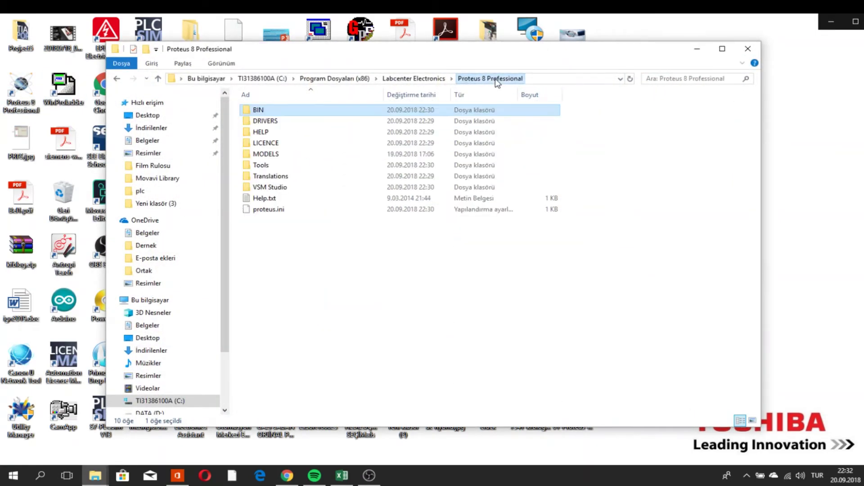
Paste the copied items into the Proteus 8 Professional folder, replacing existing files with administrator permission for all items, and close the folder.
right_click(309, 236)
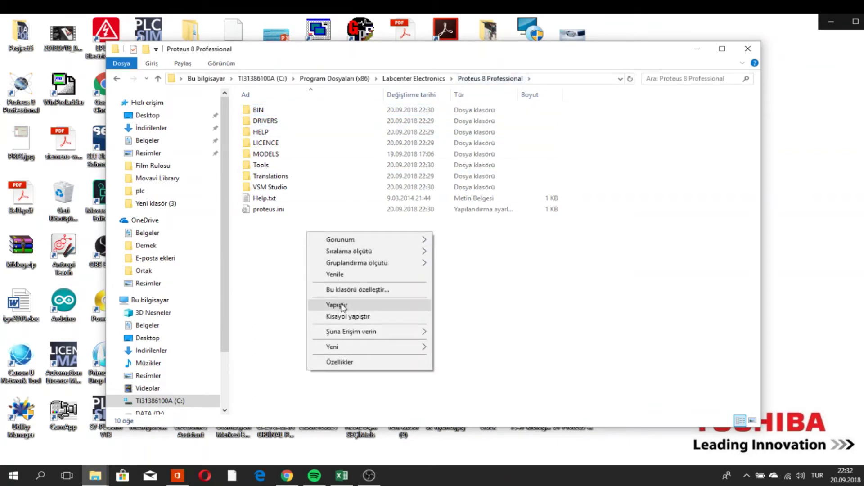
left_click(338, 305)
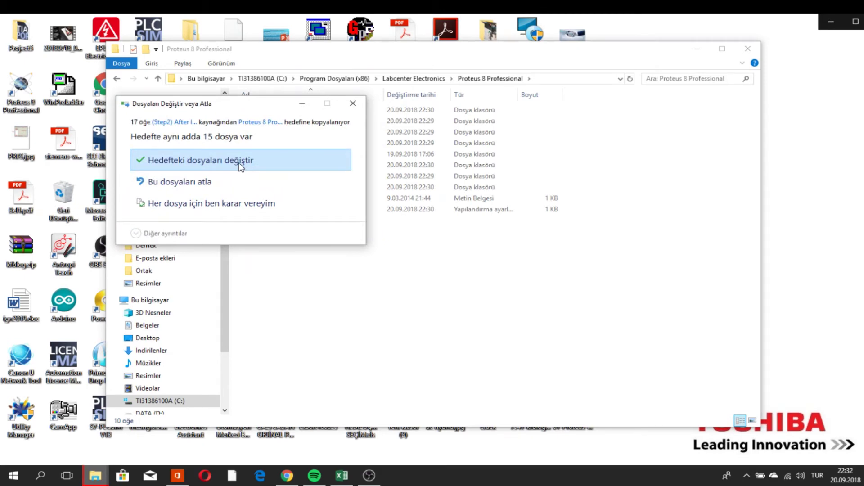
left_click(241, 163)
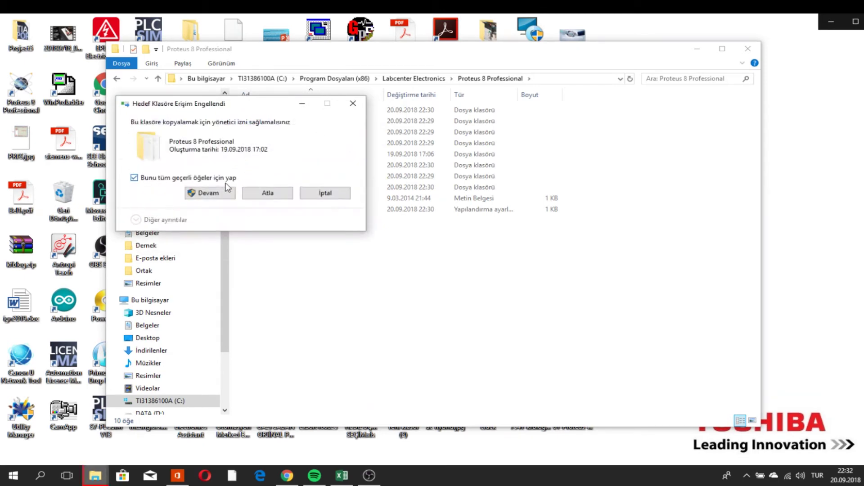
left_click(209, 192)
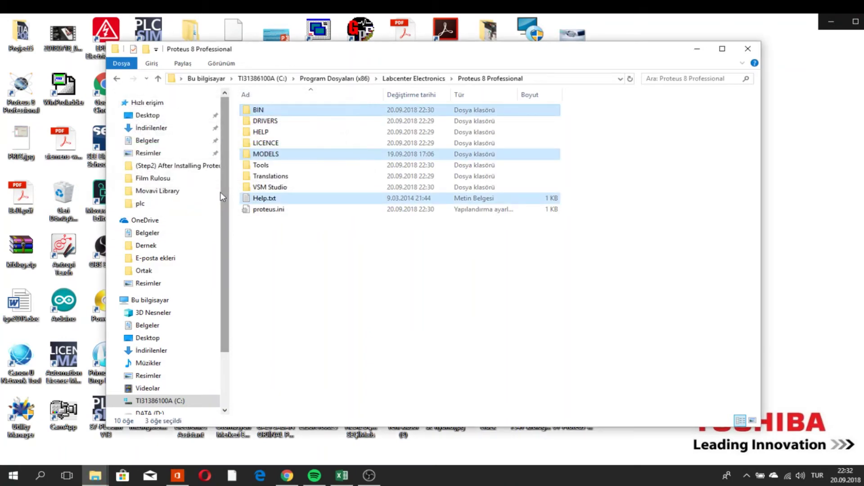
left_click(748, 50)
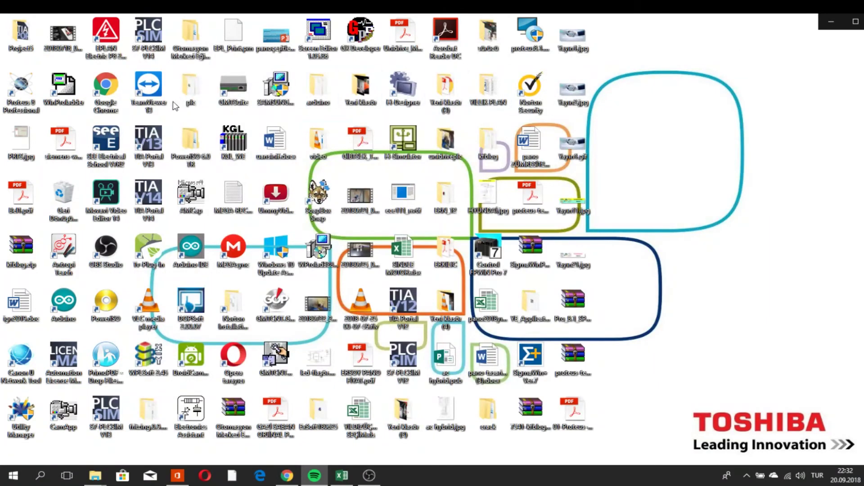
Launch Proteus 8 Professional from the desktop, open the Schematic Capture and PCB Layout editors, and return to the Home Page.
double_click(23, 85)
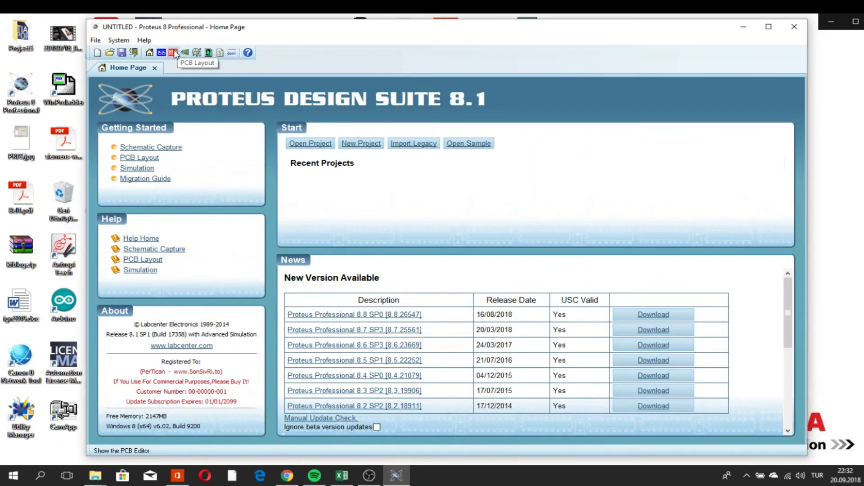
left_click(161, 52)
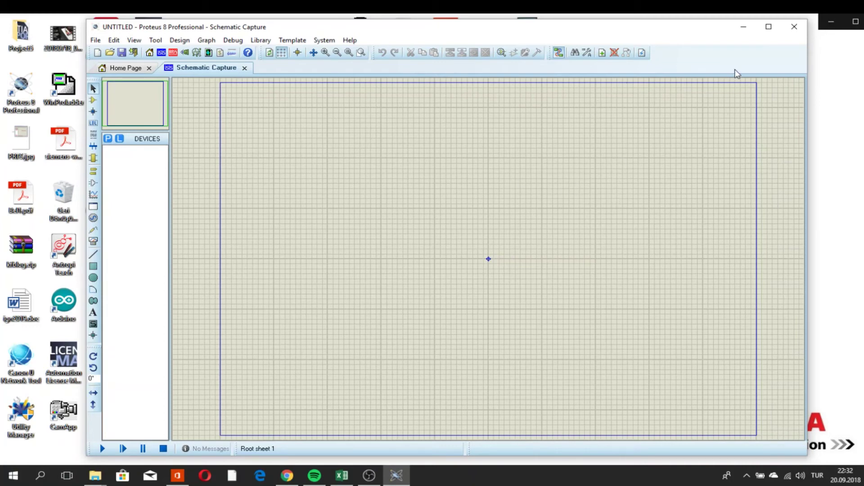
left_click(173, 52)
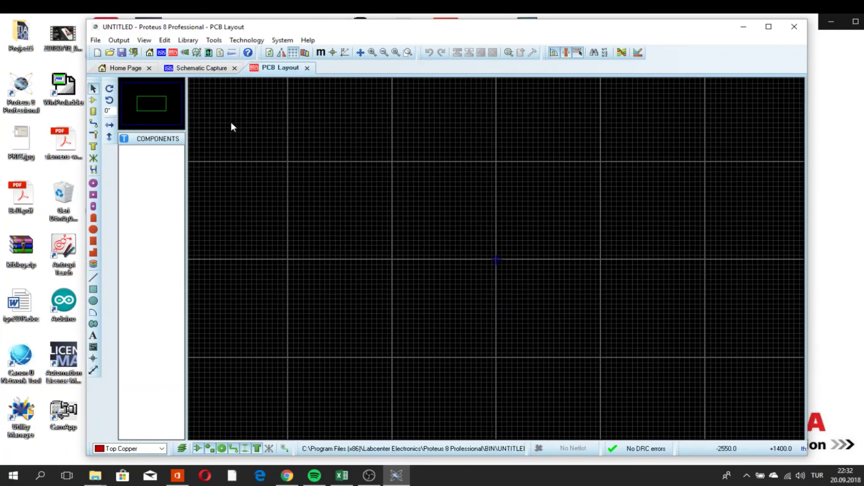
left_click(151, 54)
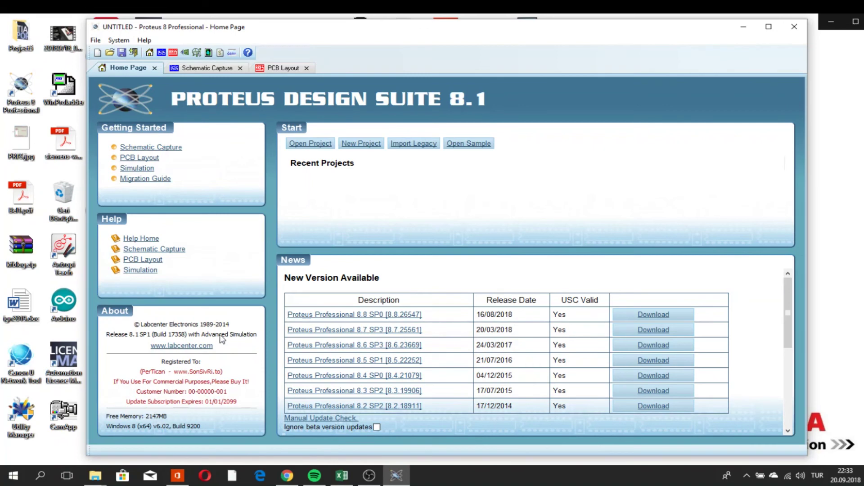
Browse the sample projects without saving the current project, and select Digital Doorbell in the Schematic & PCB Layout category.
left_click(459, 145)
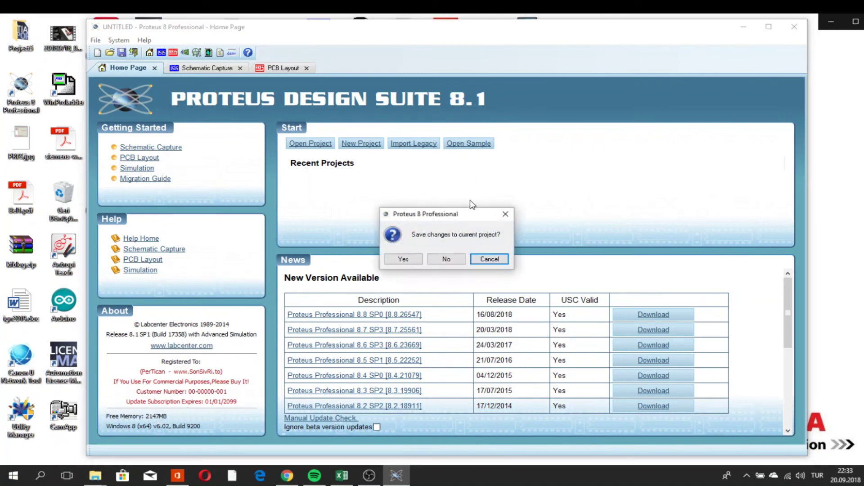
left_click(446, 263)
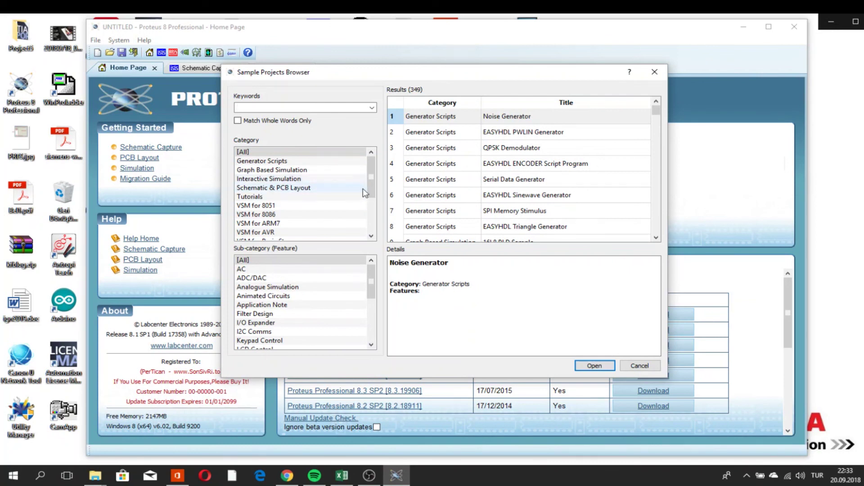
mouse_move(371, 192)
left_mouse_down()
mouse_move(371, 225)
mouse_move(366, 177)
left_mouse_up()
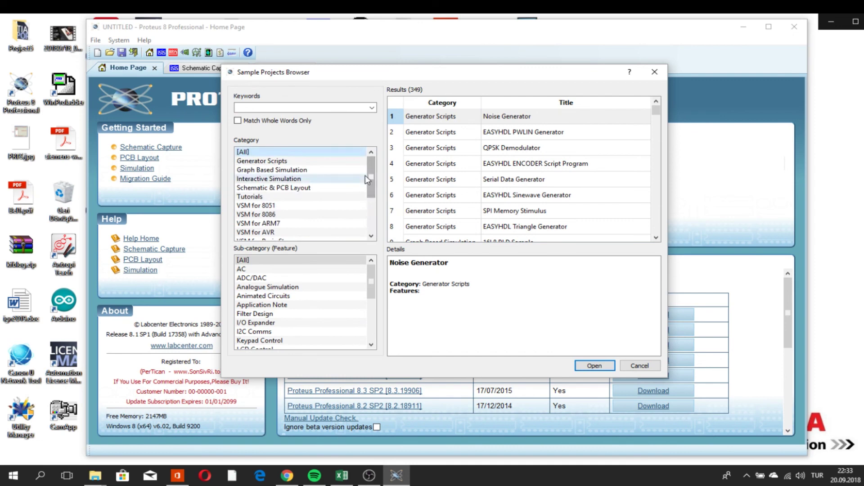
left_click(300, 188)
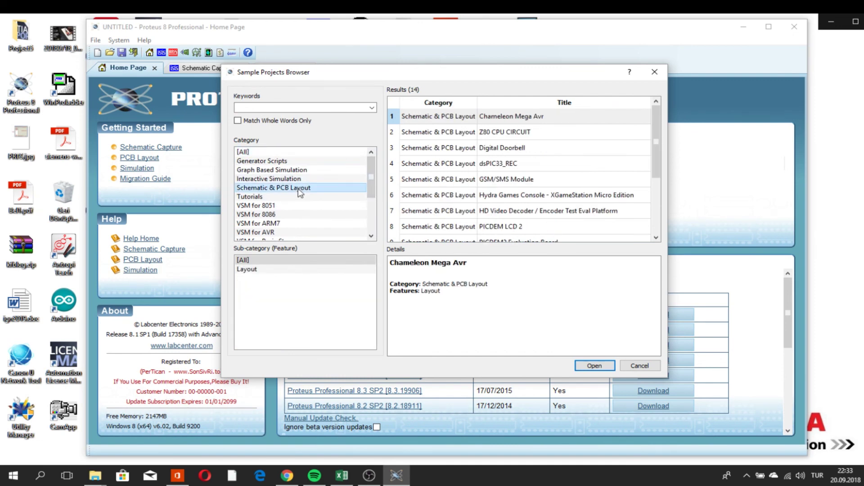
left_click(505, 151)
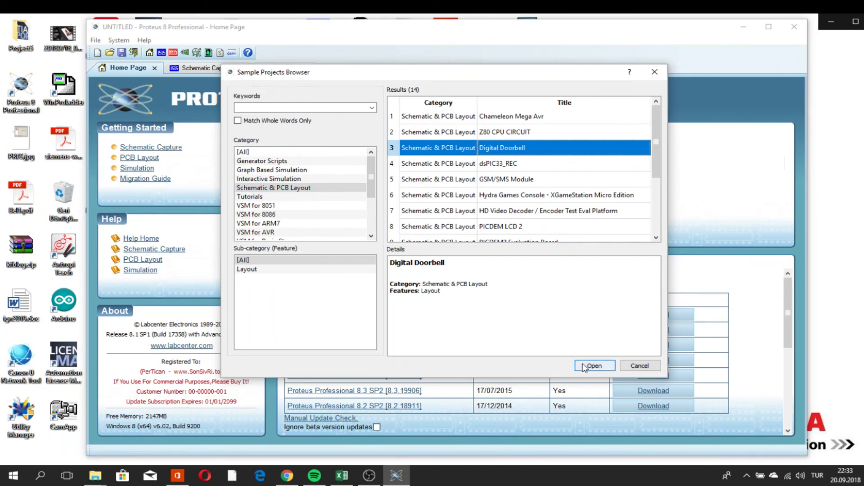